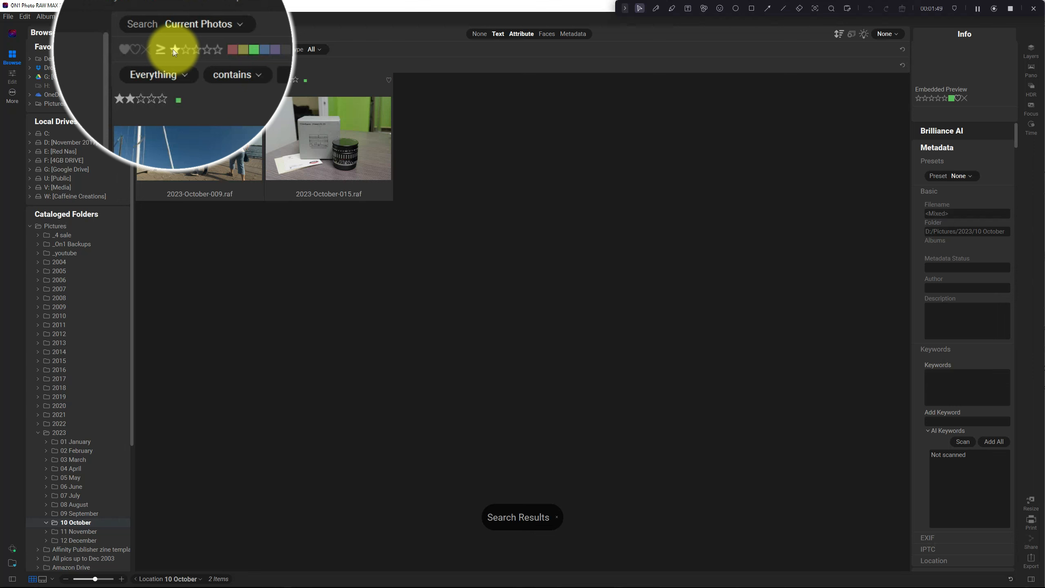
- Filter the October photos to ratings less than or equal to one star
left_click(163, 49)
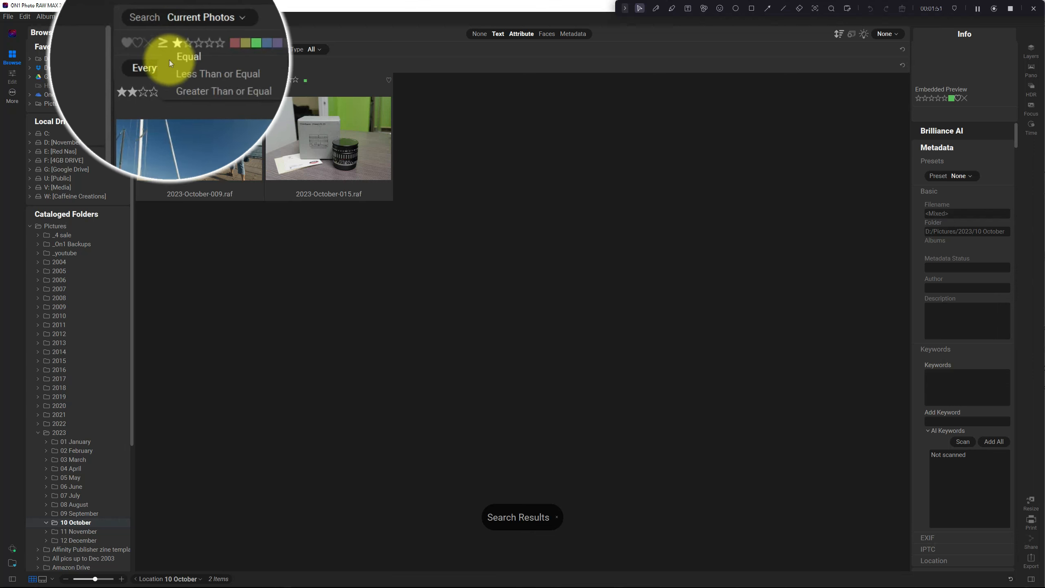
left_click(184, 68)
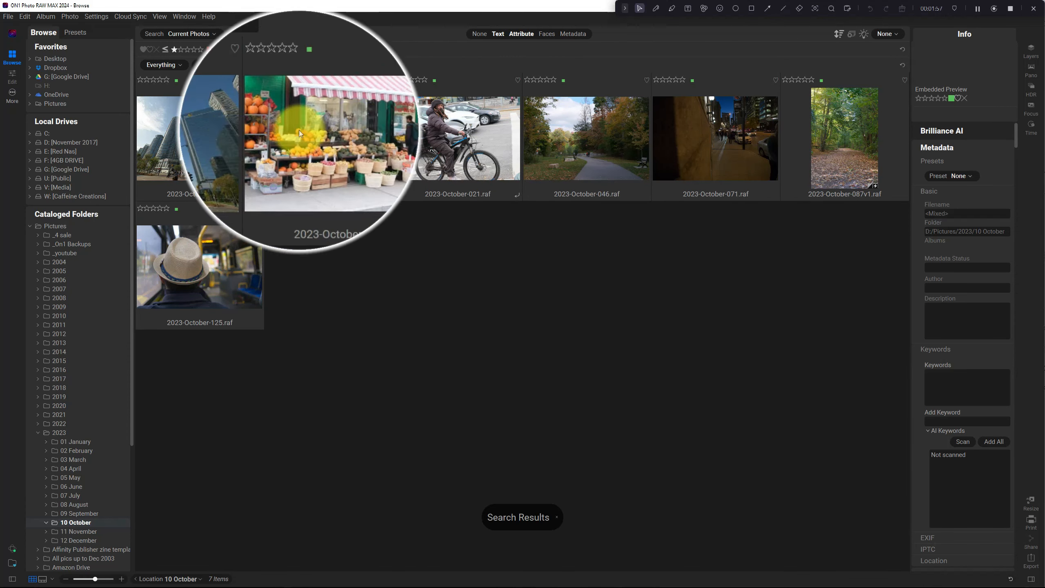
left_click(272, 80)
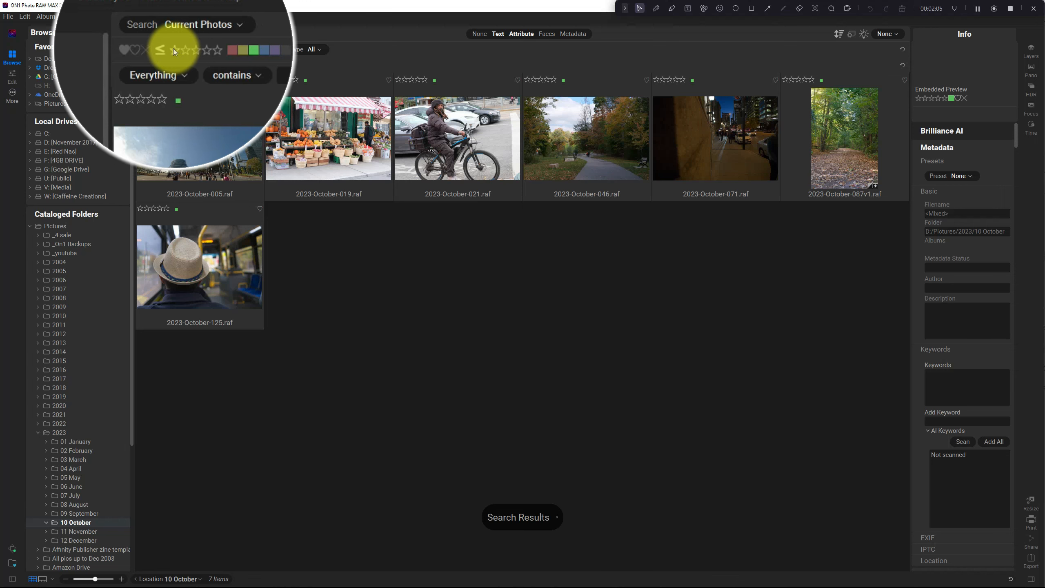
- Clear the one-star rating from the photo filter and set its comparison to Greater Than or Equal
left_click(173, 48)
left_click(167, 48)
left_click(190, 77)
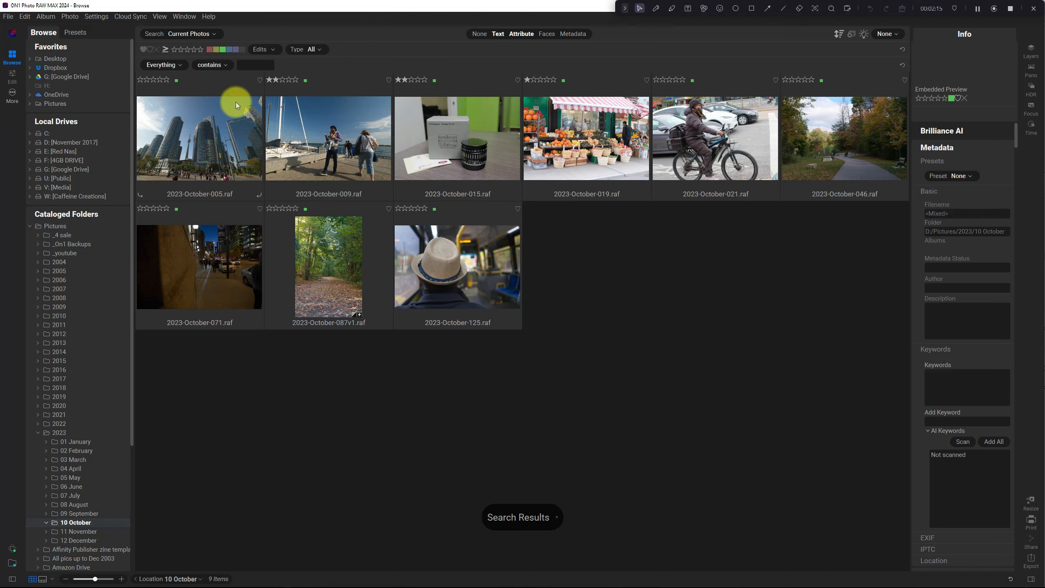
left_click(164, 49)
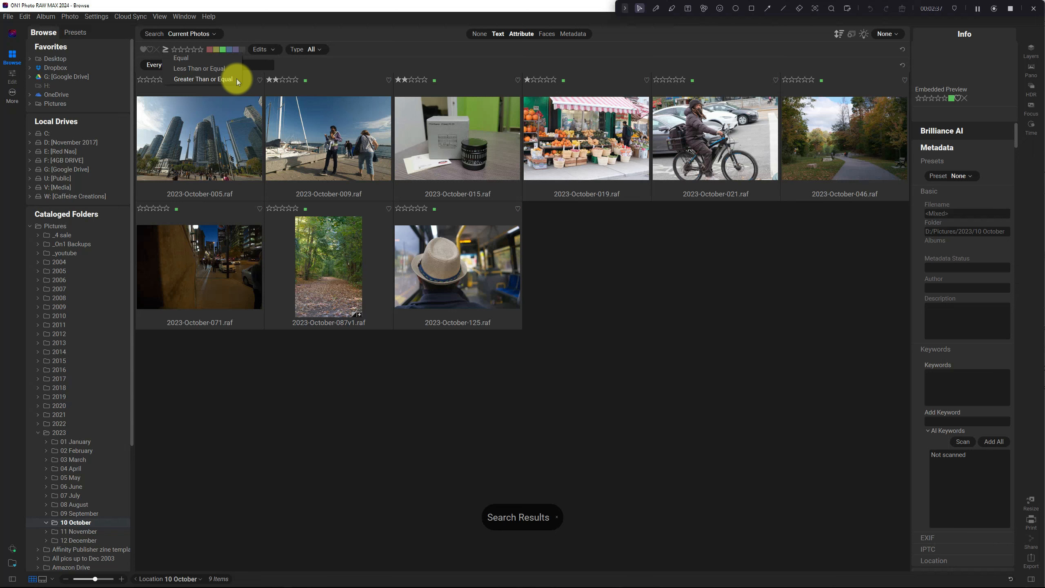
left_click(266, 14)
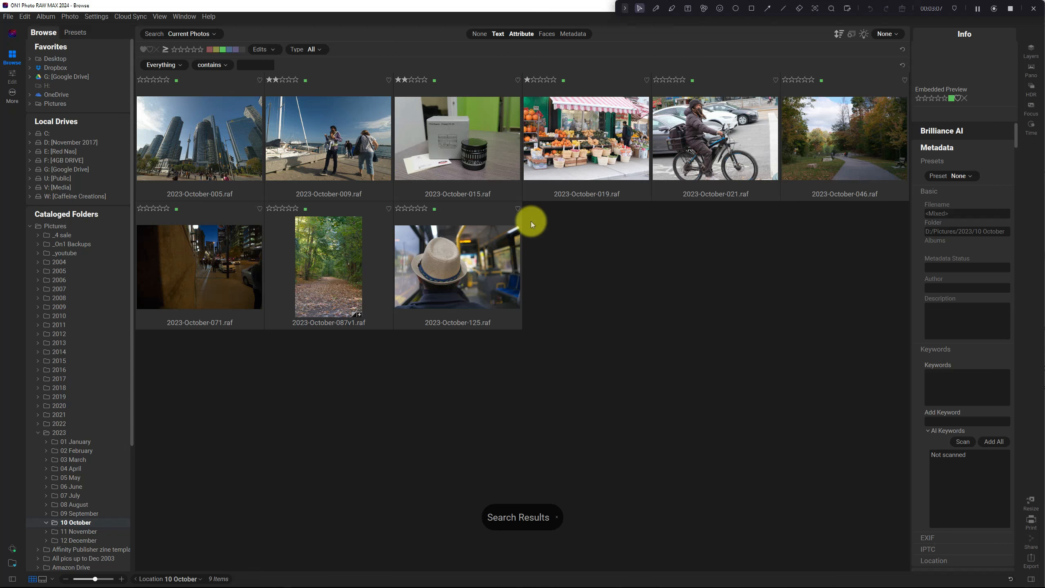
- Open 2023-October-005.raf for editing and display the ON1 Team suggestions of the AI Style Advisor
left_click(215, 144)
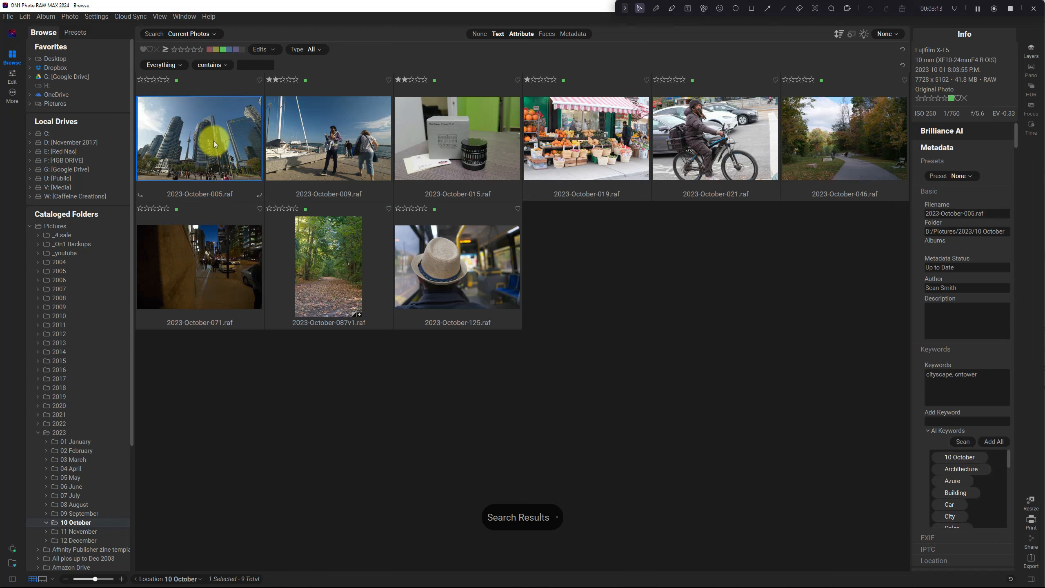
double_click(214, 144)
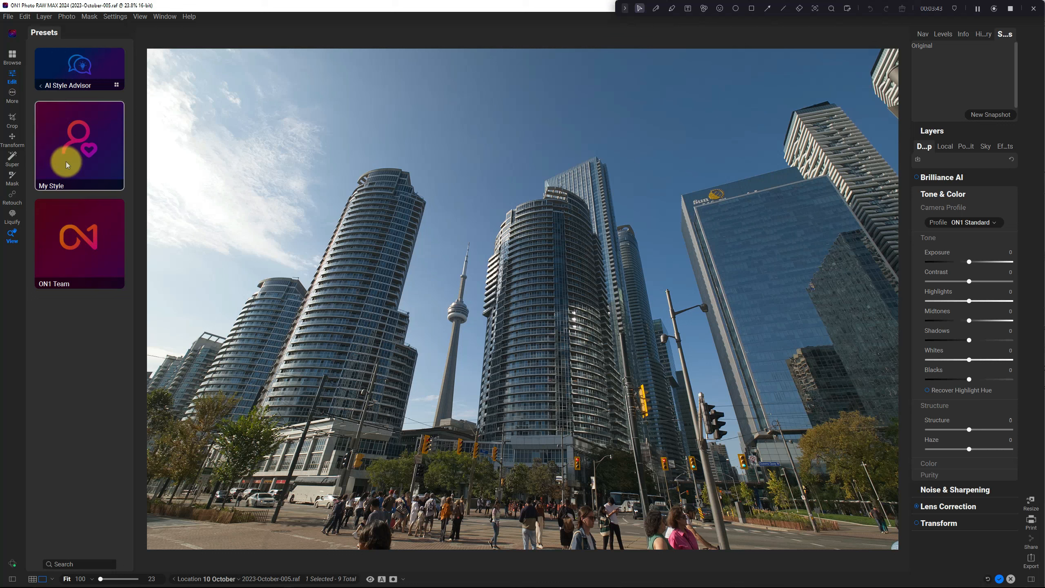
left_click(70, 244)
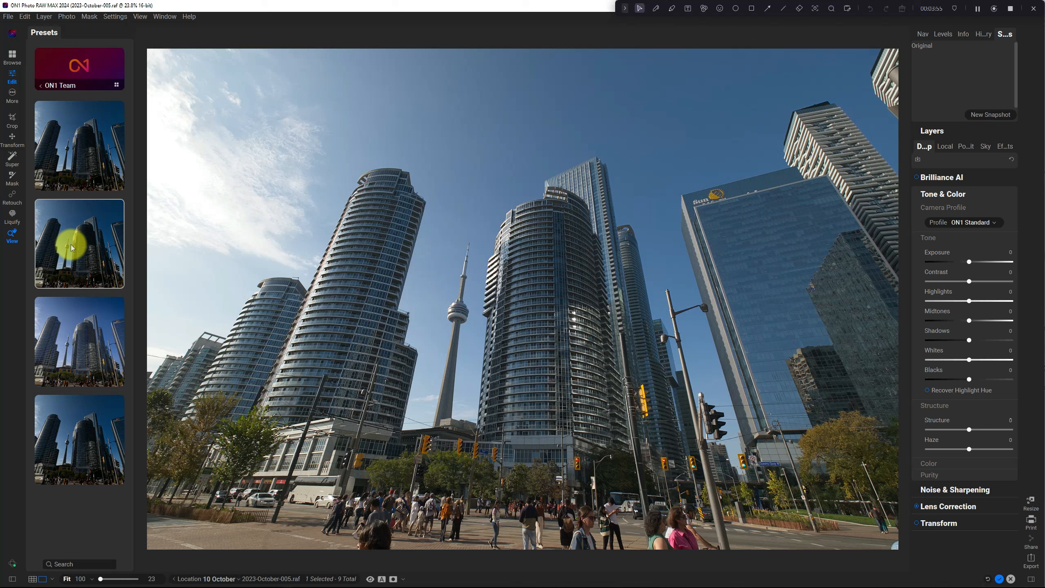
- Try the first, second and third ON1 Team styles in turn, replacing the effects stack each time
left_click(49, 142)
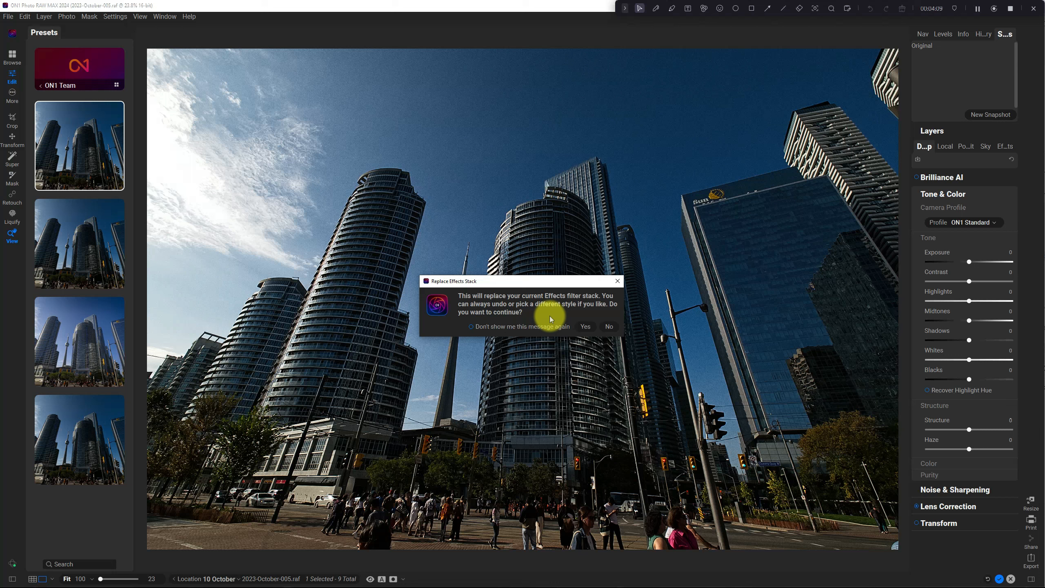
left_click(585, 326)
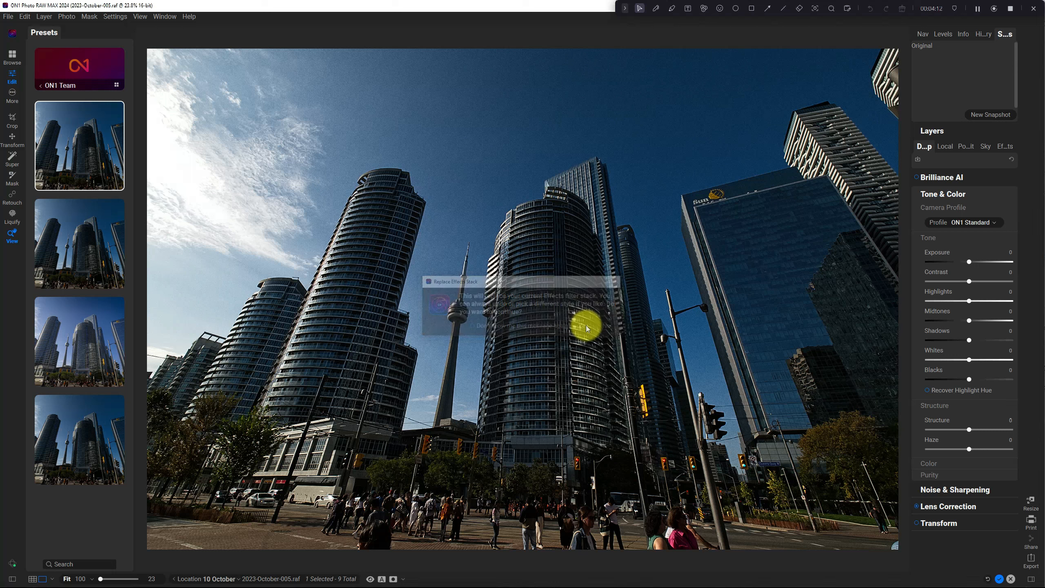
left_click(102, 254)
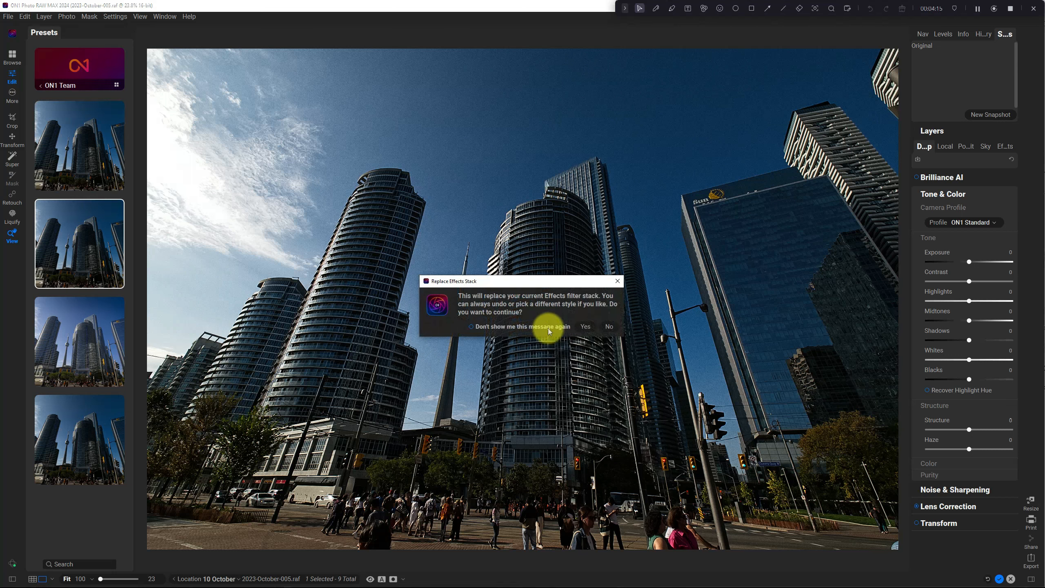
left_click(585, 326)
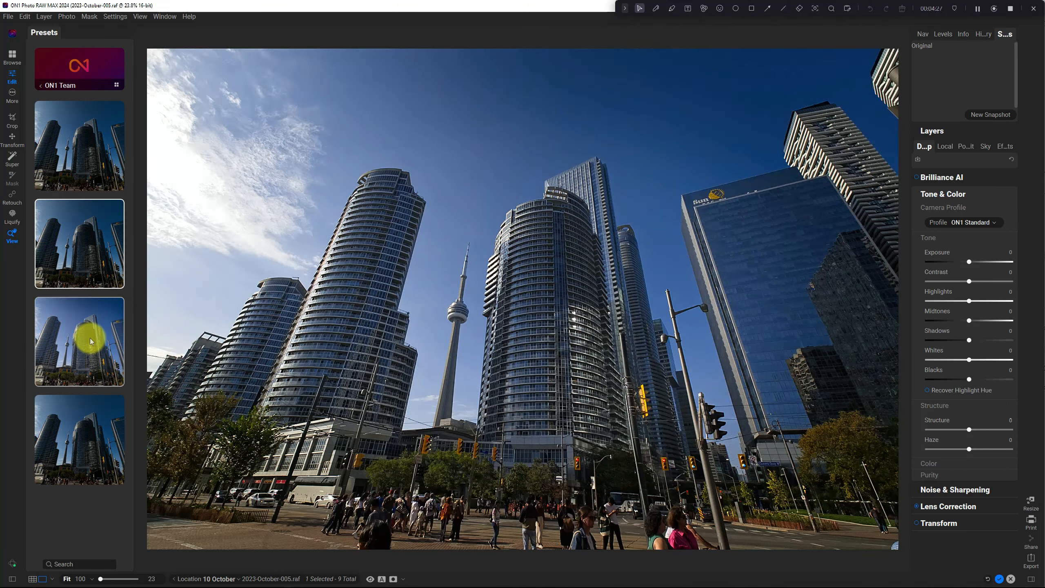
left_click(92, 341)
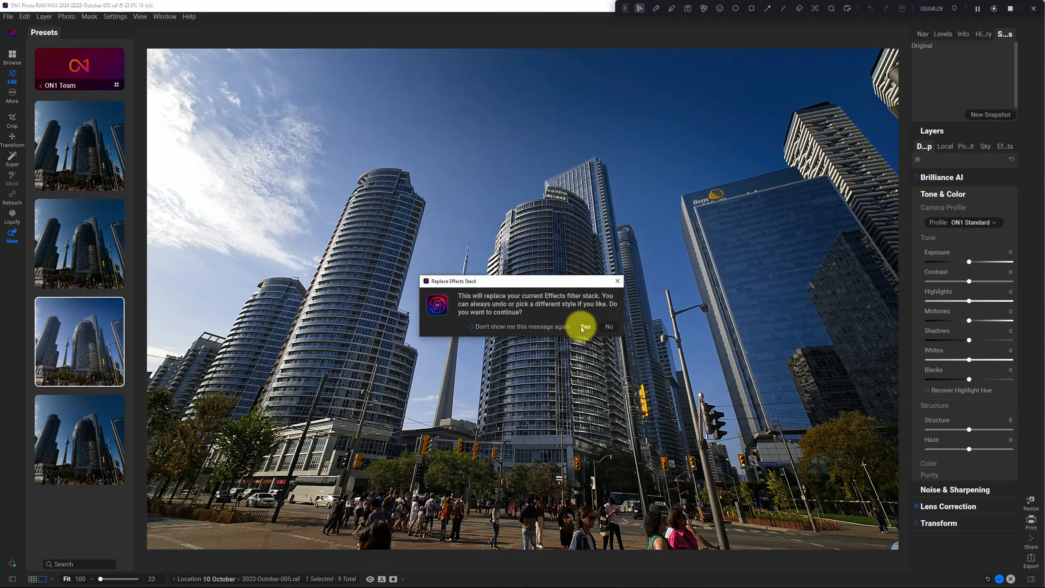
left_click(585, 327)
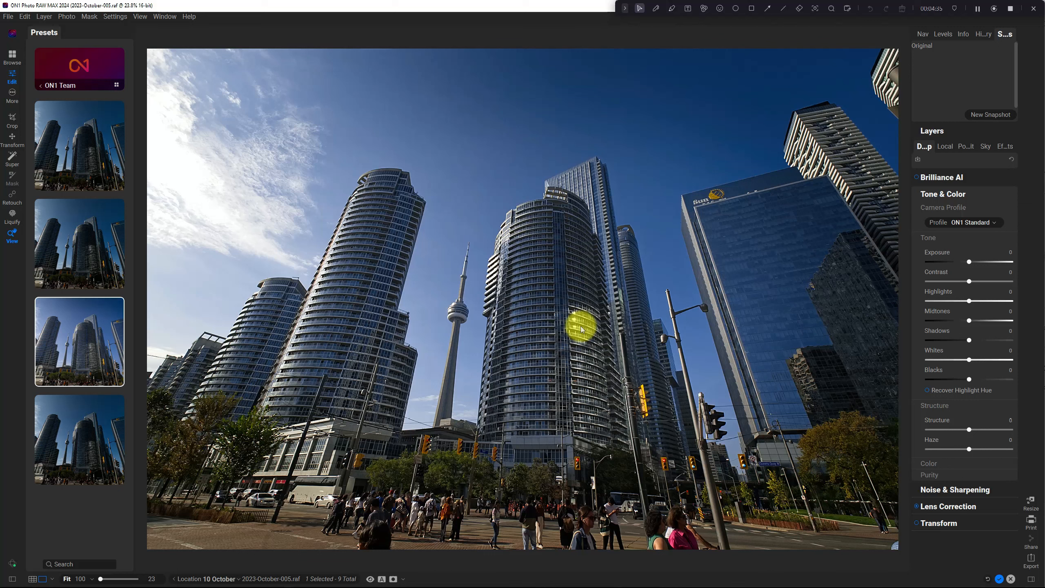
- Try the My Style suggestions on the skyline photo, declining to replace the effects stack with the third one
left_click(40, 85)
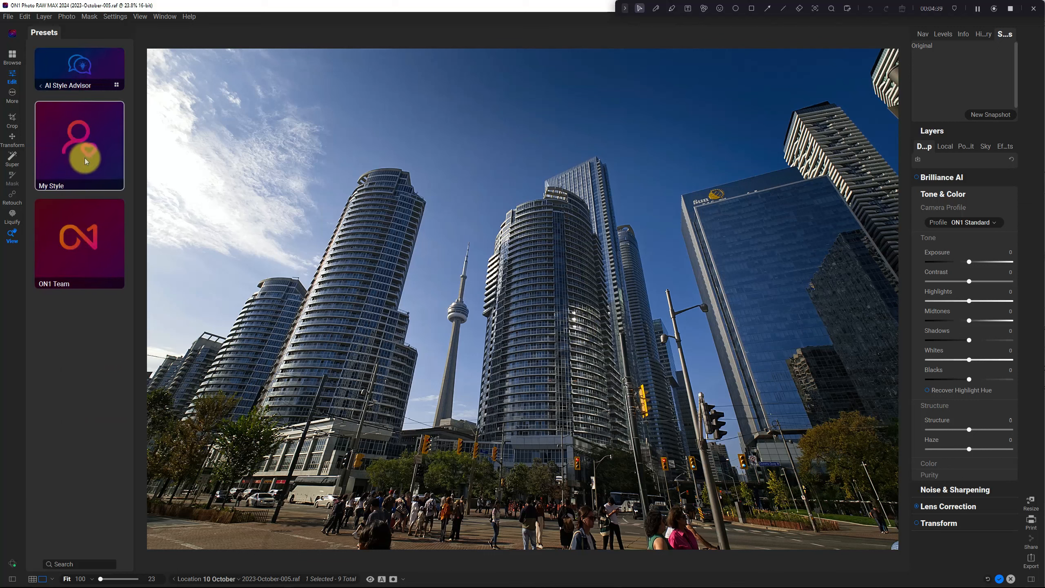
left_click(85, 157)
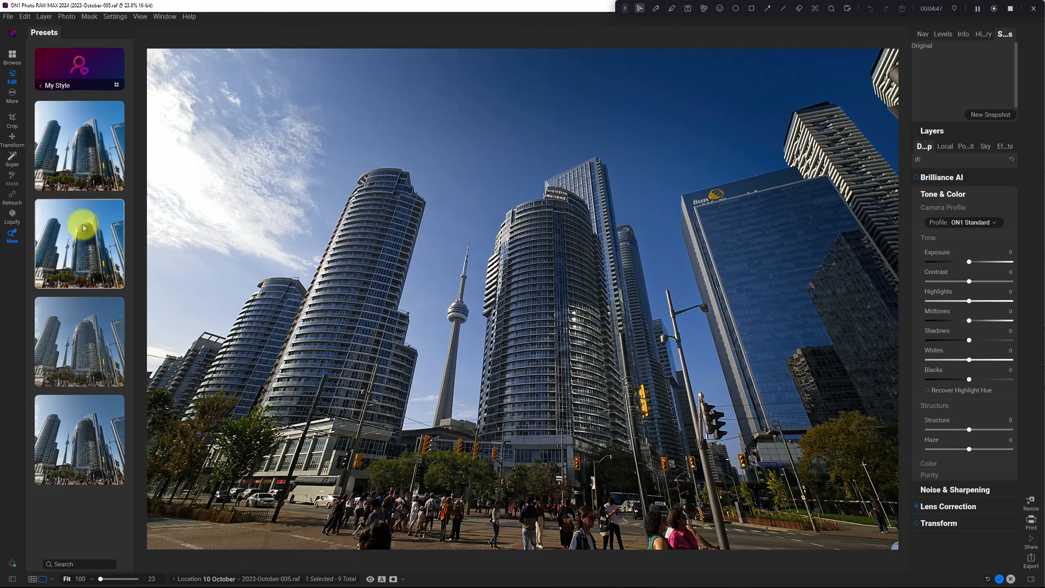
left_click(81, 187)
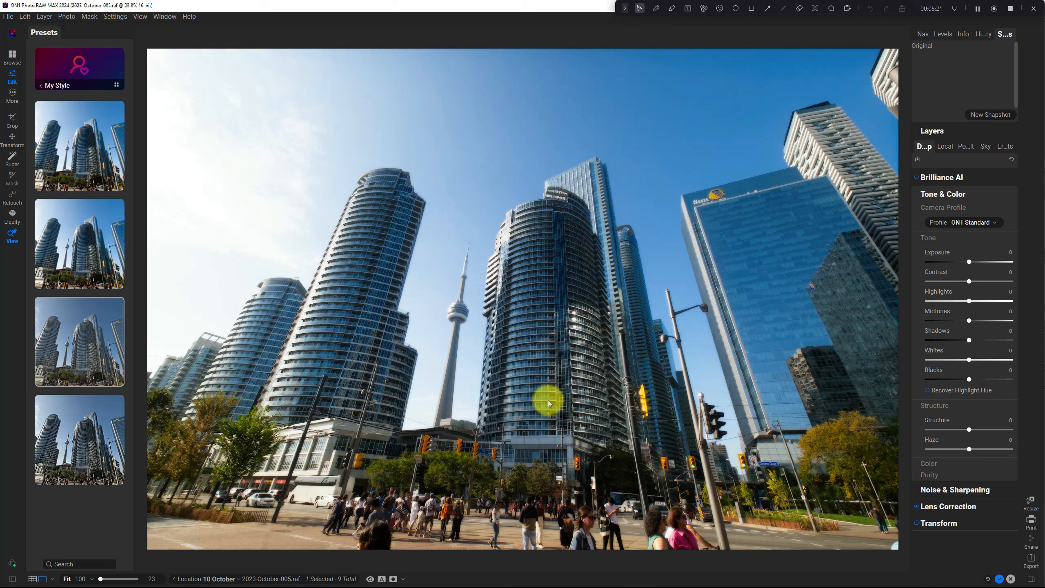
left_click(80, 323)
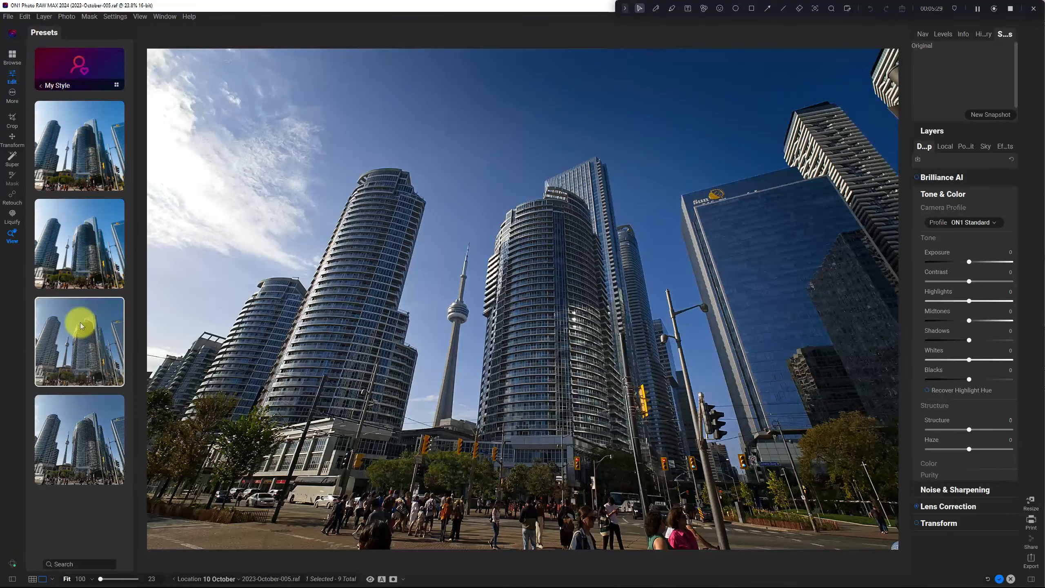
left_click(514, 327)
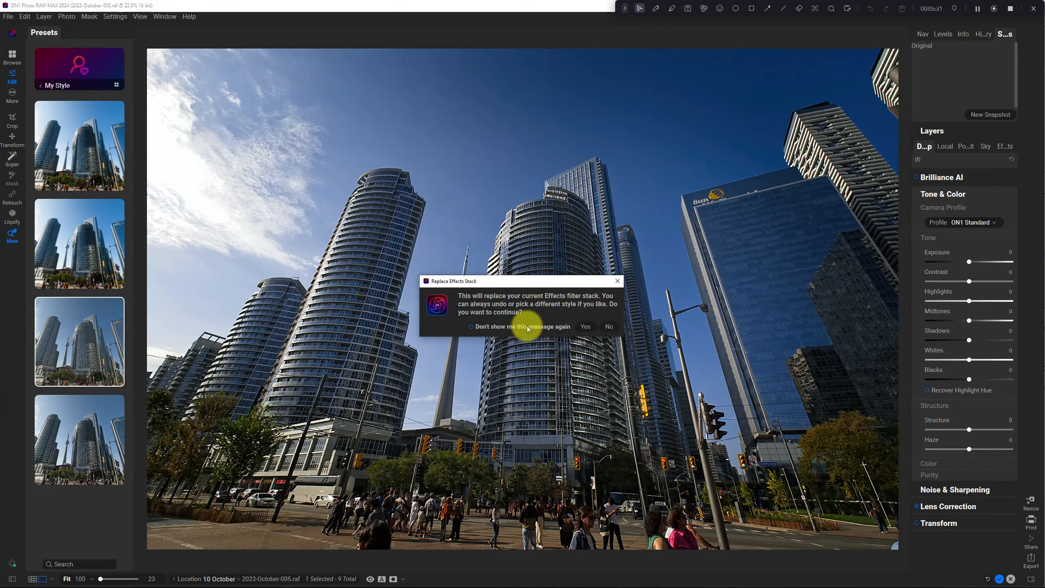
left_click(608, 327)
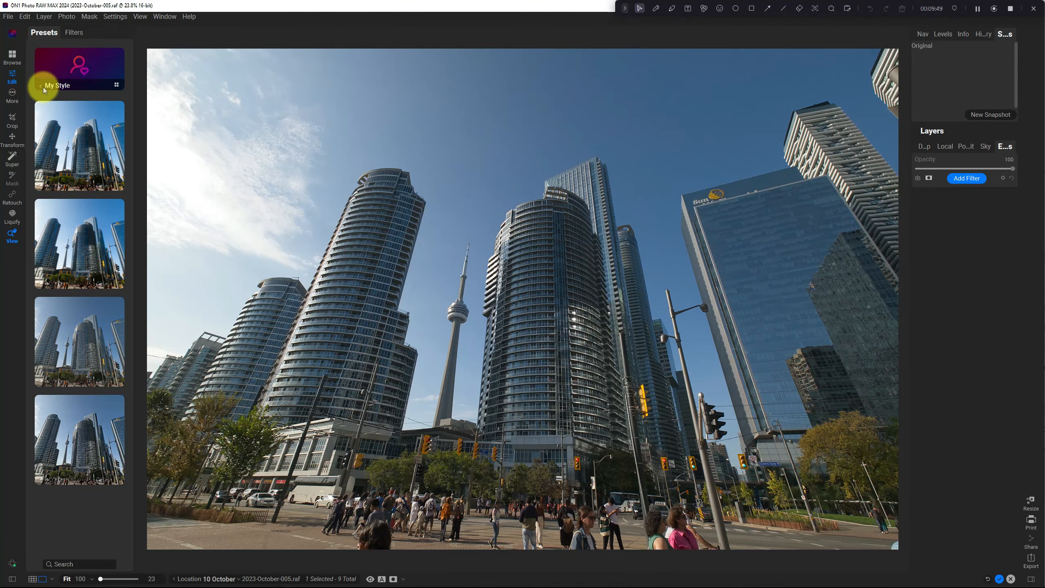
- Reload the My Style suggestions and apply the second one to the skyline photo
left_click(41, 86)
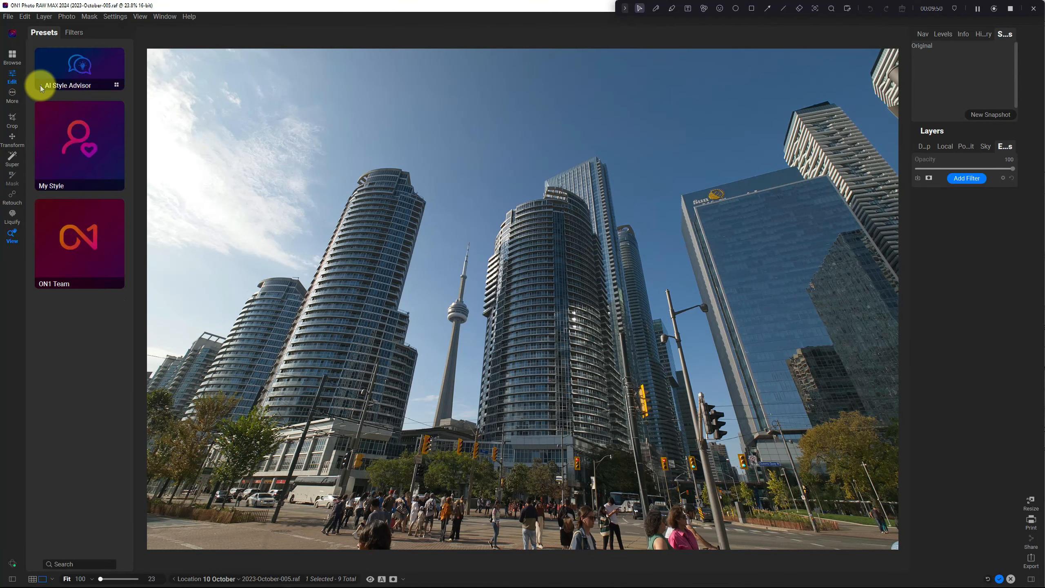
left_click(63, 149)
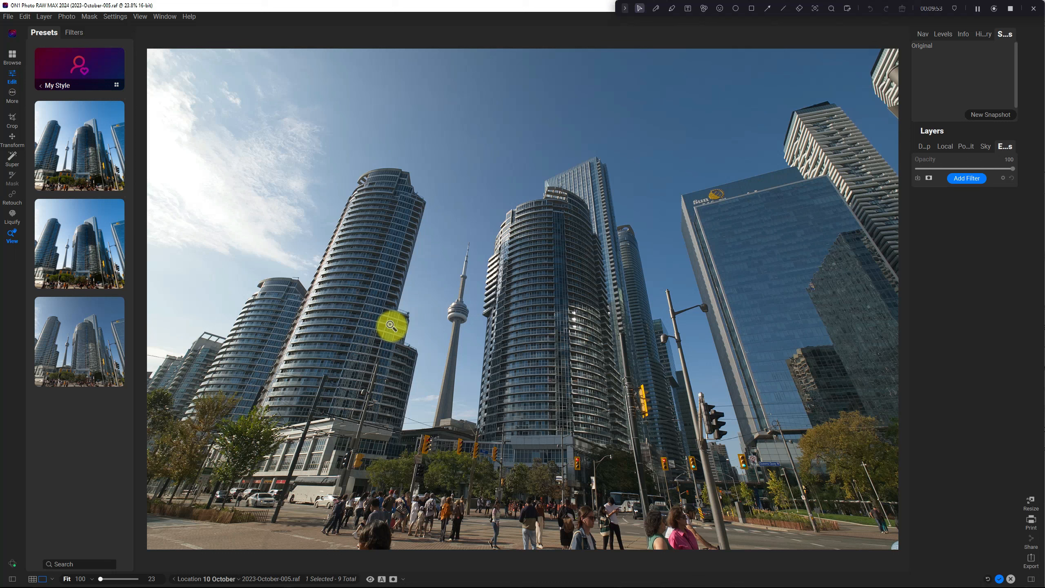
left_click(63, 241)
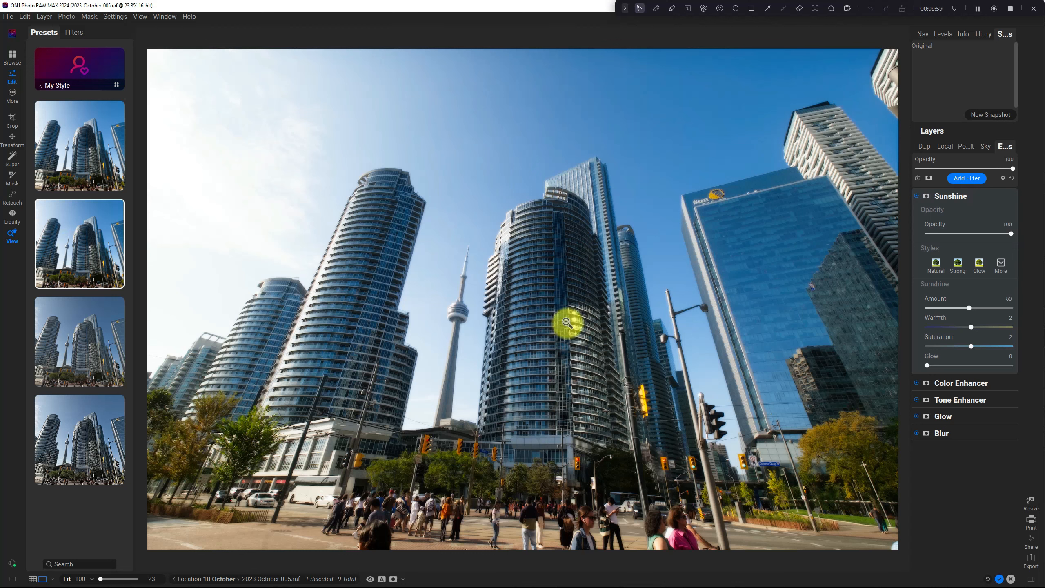
mouse_move(56, 227)
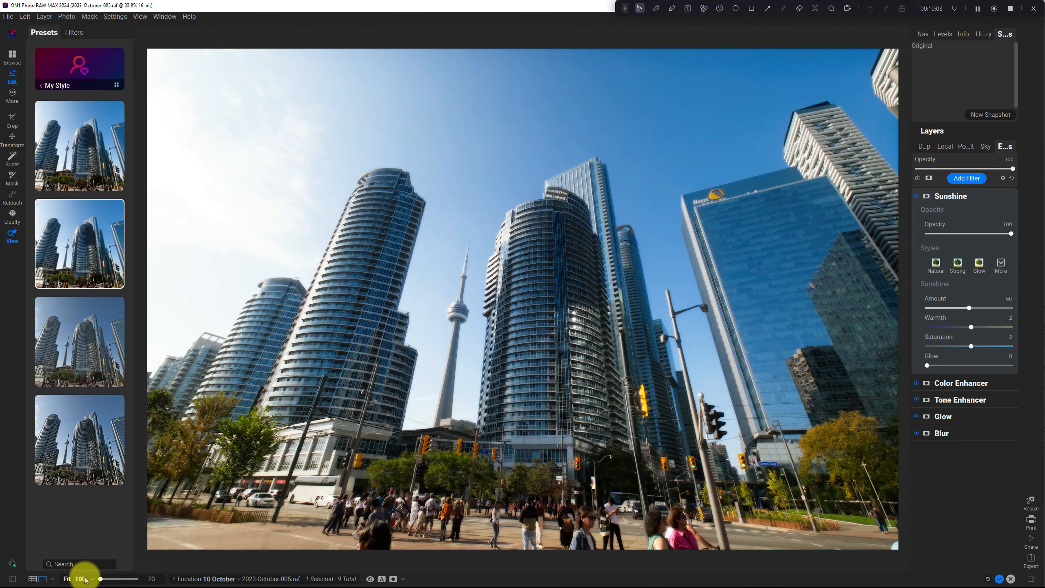
- Switch to 2023-October-009.raf using the filmstrip and apply the black-and-white My Style suggestion
key("n")
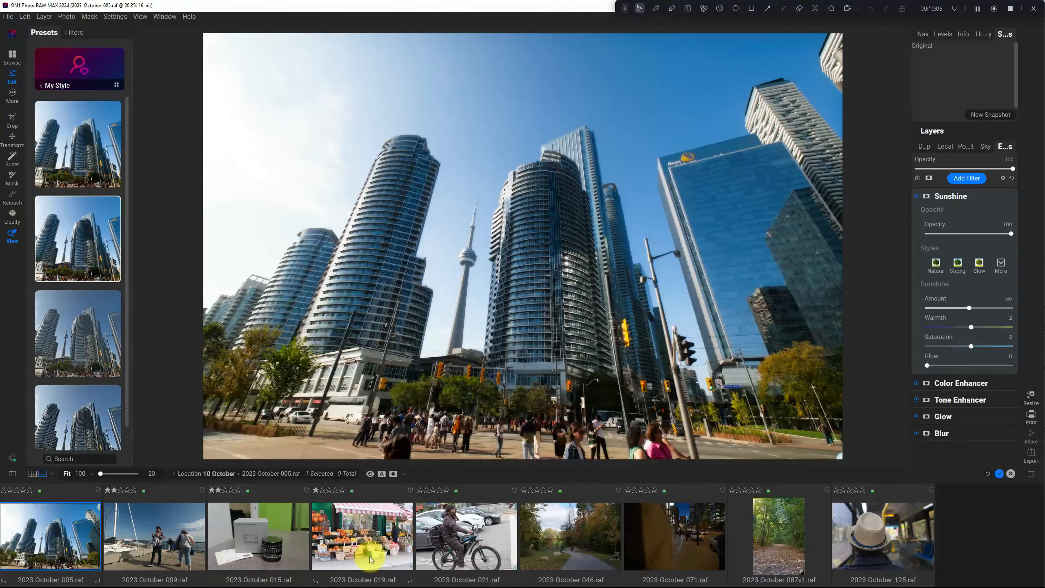
left_click(154, 537)
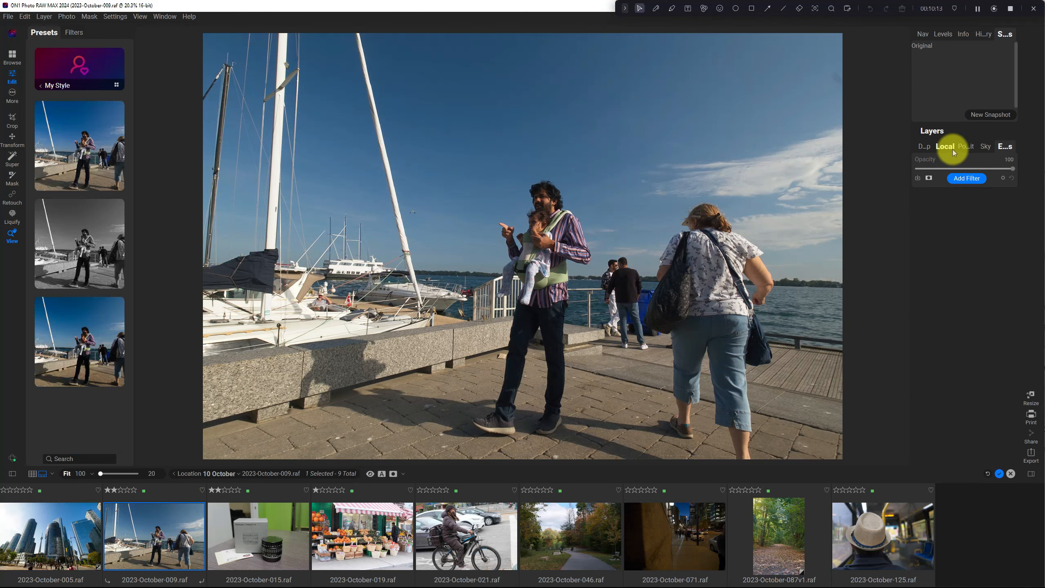
left_click(952, 149)
left_click(924, 146)
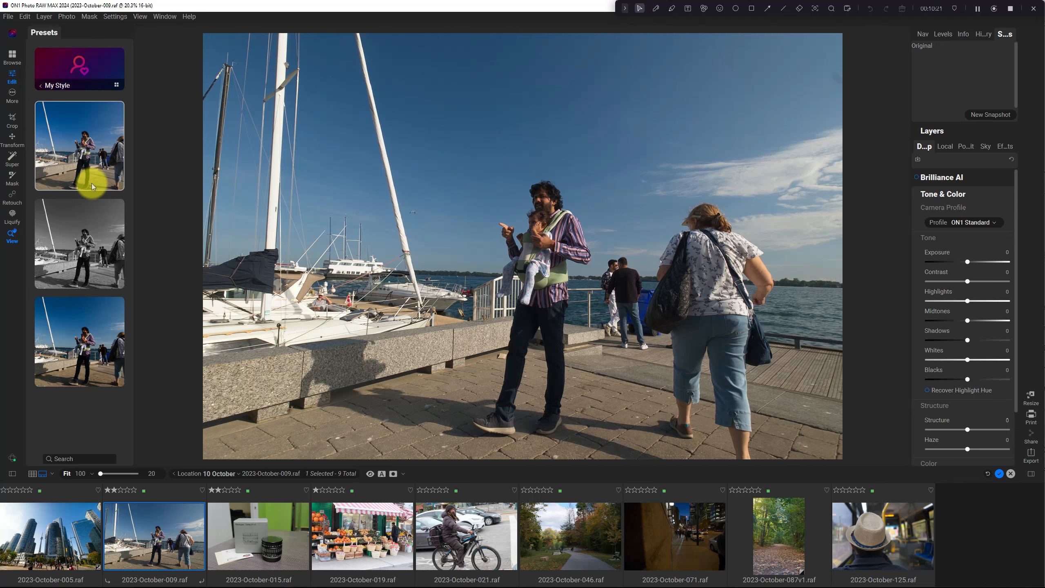
left_click(81, 243)
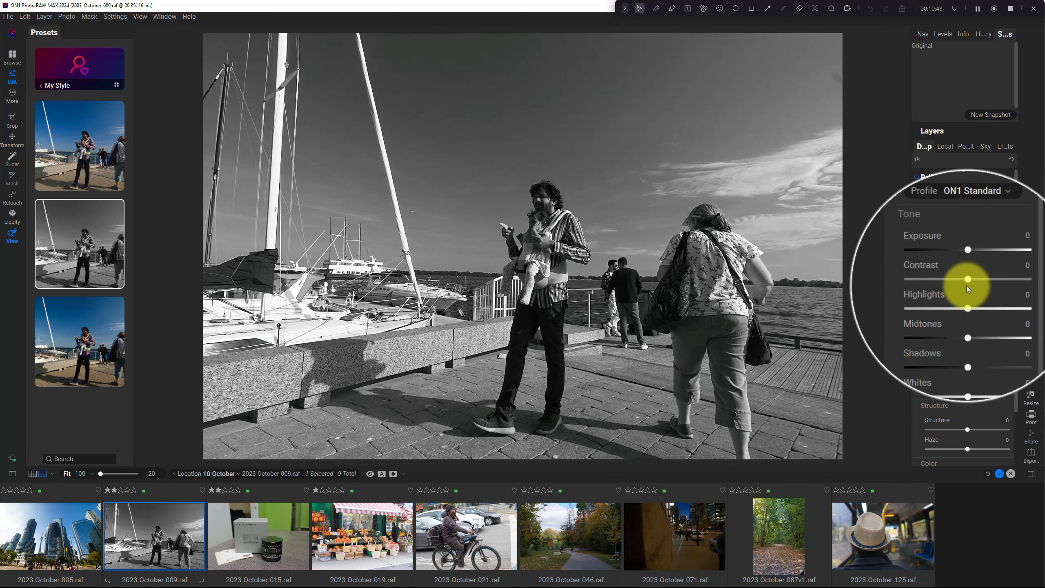
- Examine the Develop and Effects settings that the black-and-white style applied, collapsing Tone & Color and the Black & White filter
left_click(970, 191)
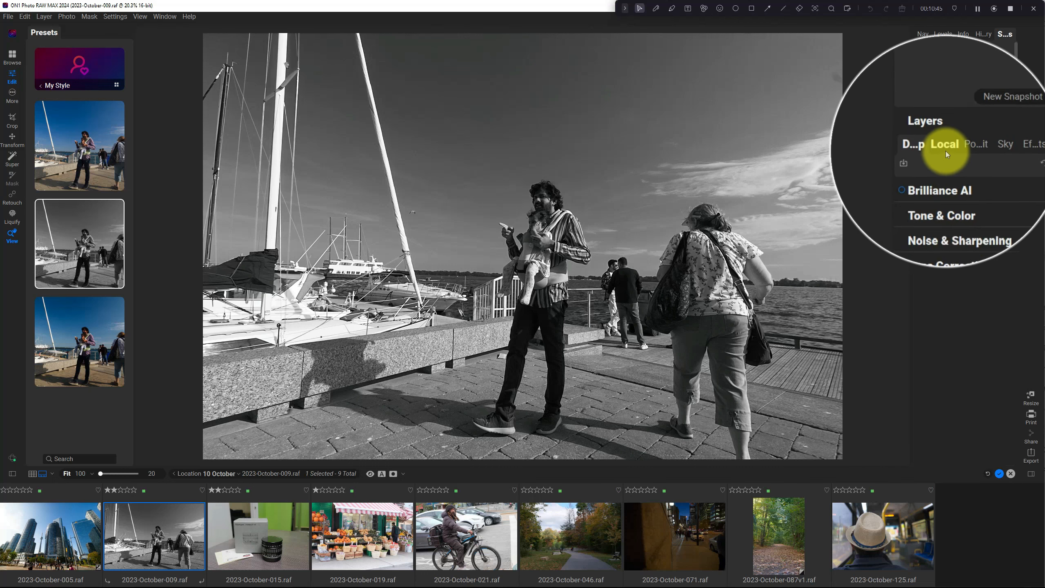
left_click(945, 150)
left_click(914, 146)
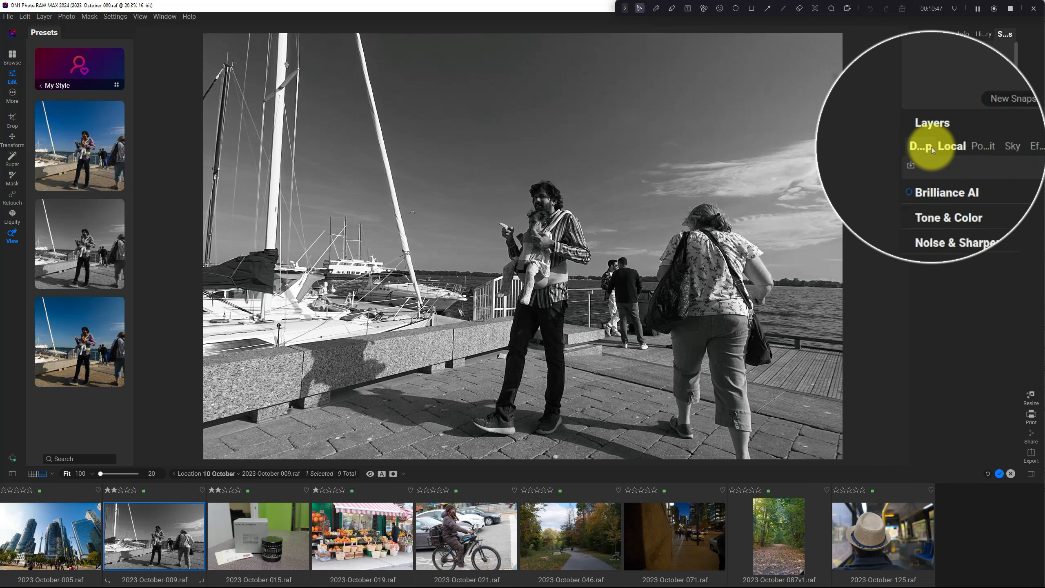
left_click(1004, 144)
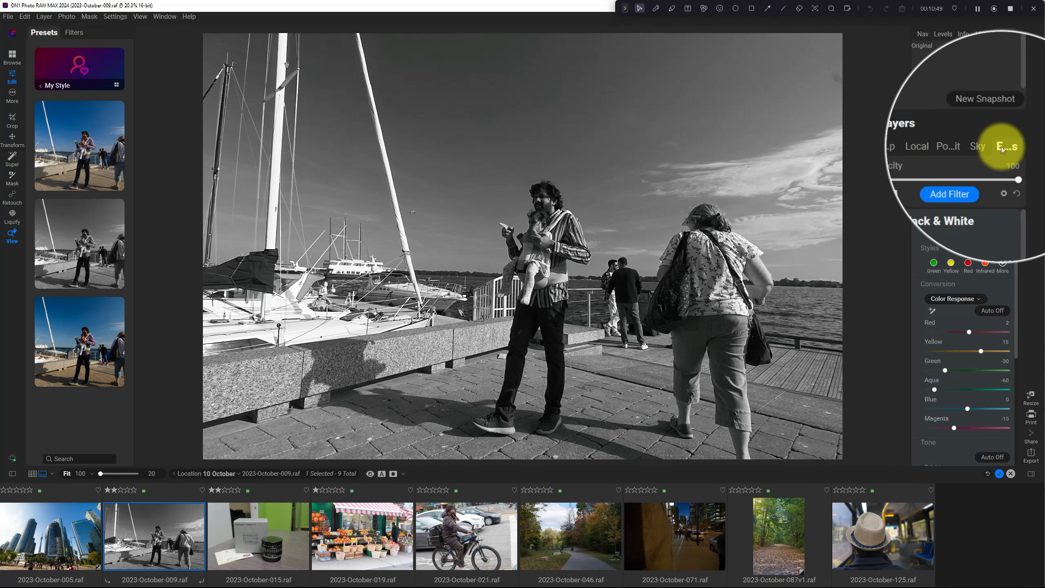
left_click(985, 197)
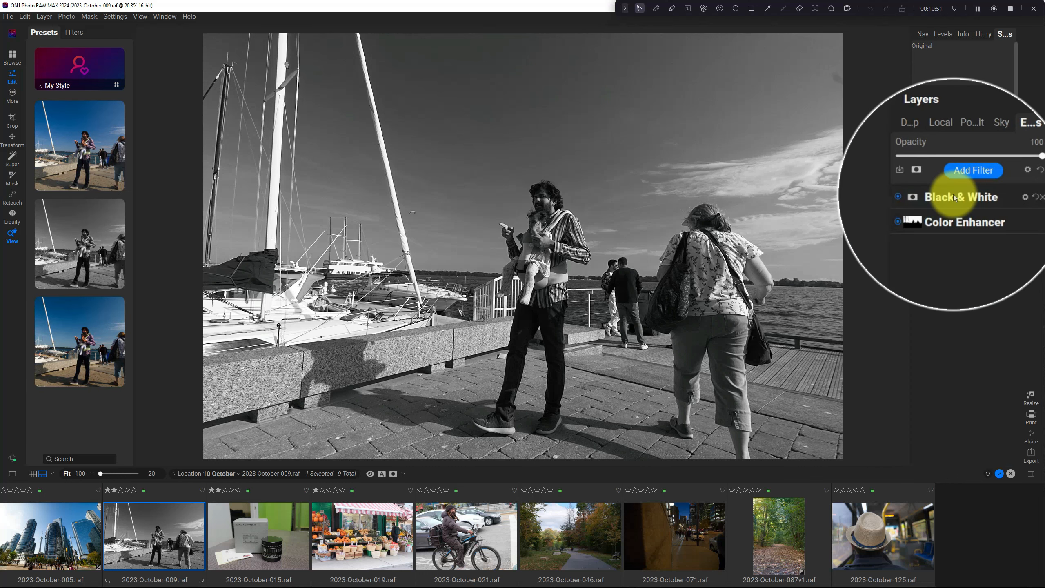
- Switch to 2023-October-015.raf using the filmstrip and try its My Style suggestion
left_click(270, 529)
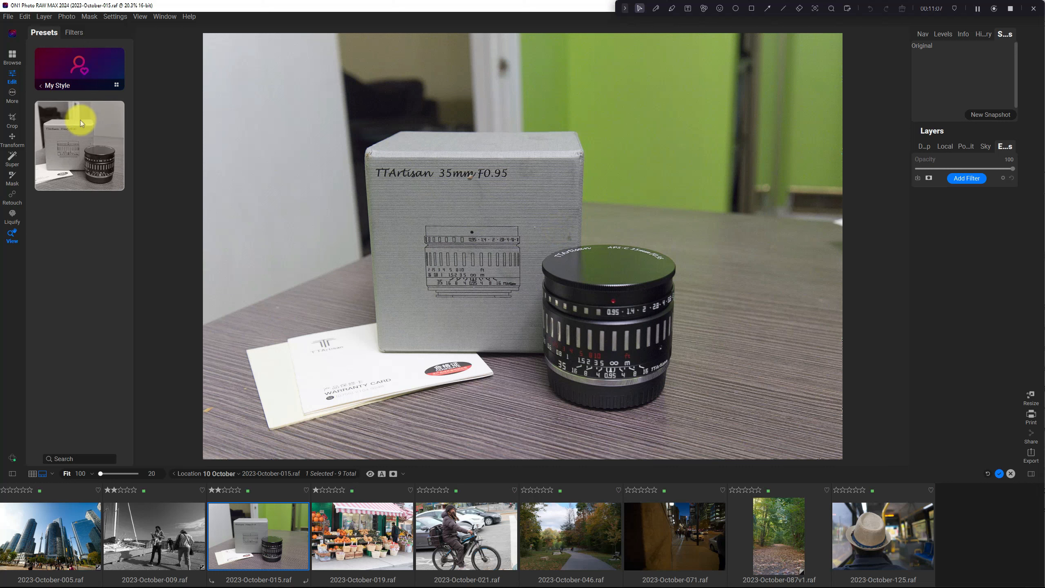
left_click(79, 137)
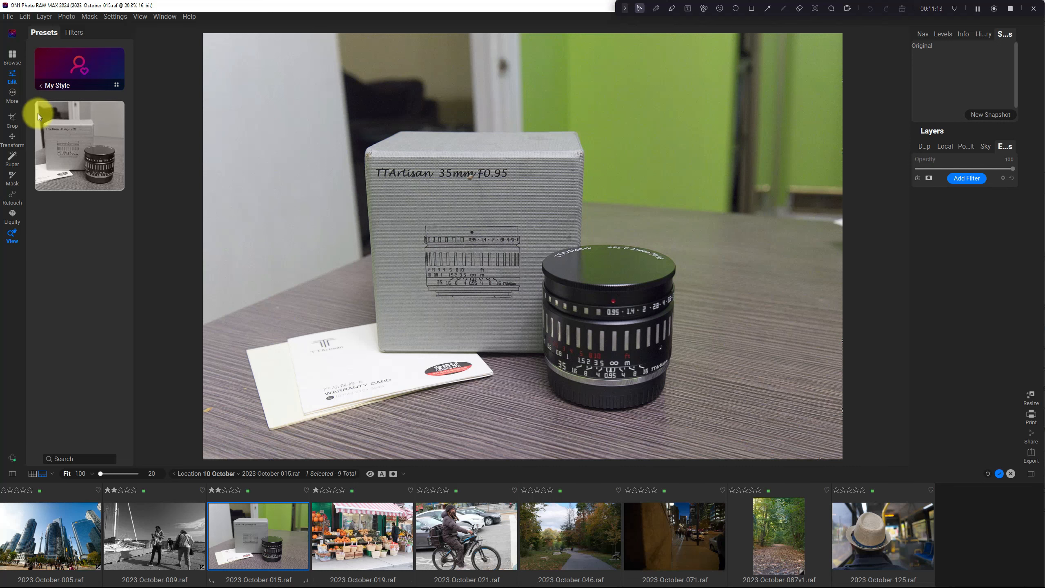
- Switch to 2023-October-019.raf, compare its My Style suggestions and apply the first one, which keeps the market photo in colour
left_click(374, 543)
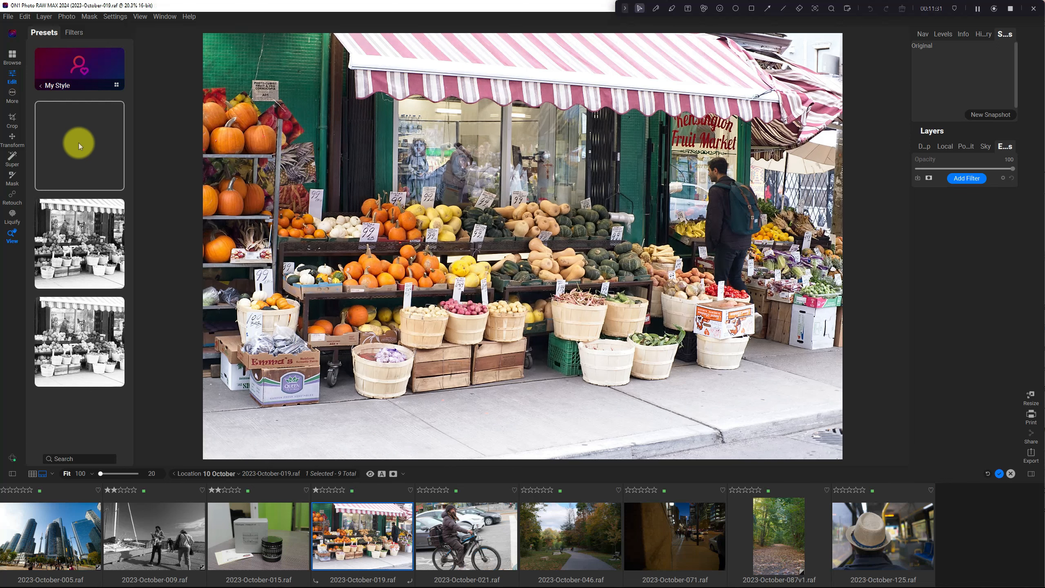
left_click(91, 356)
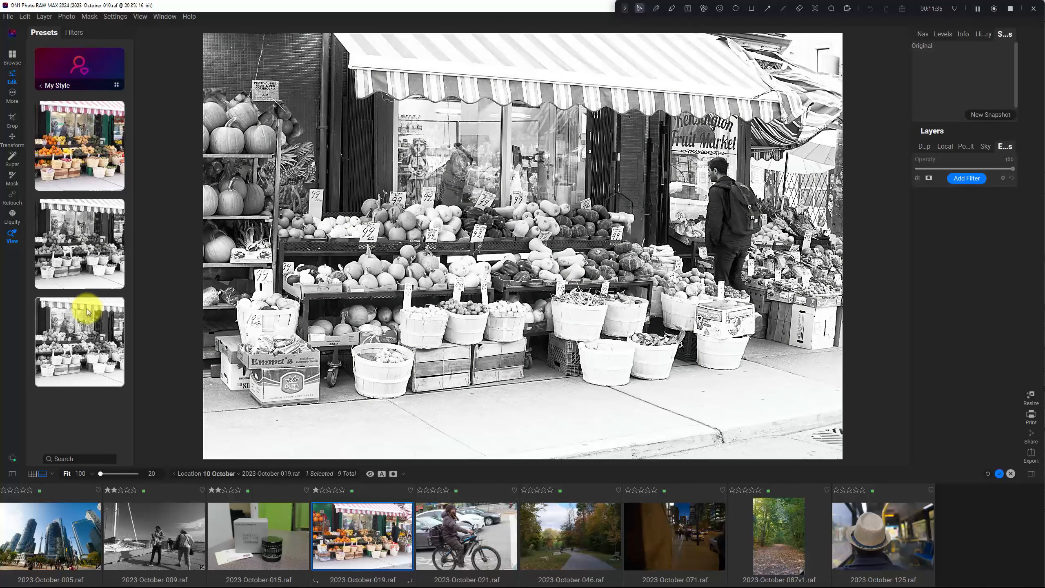
left_click(83, 238)
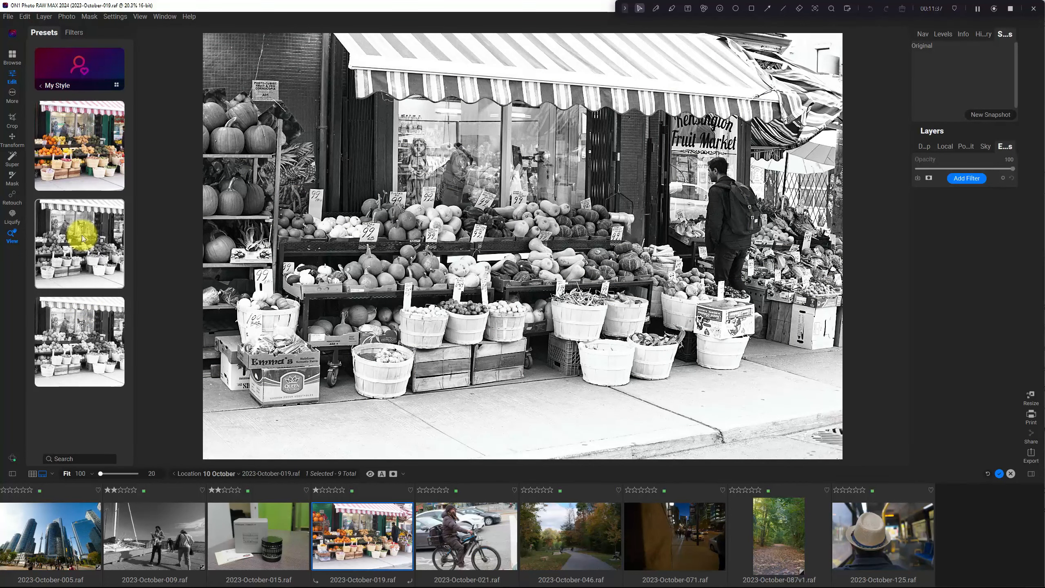
left_click(89, 147)
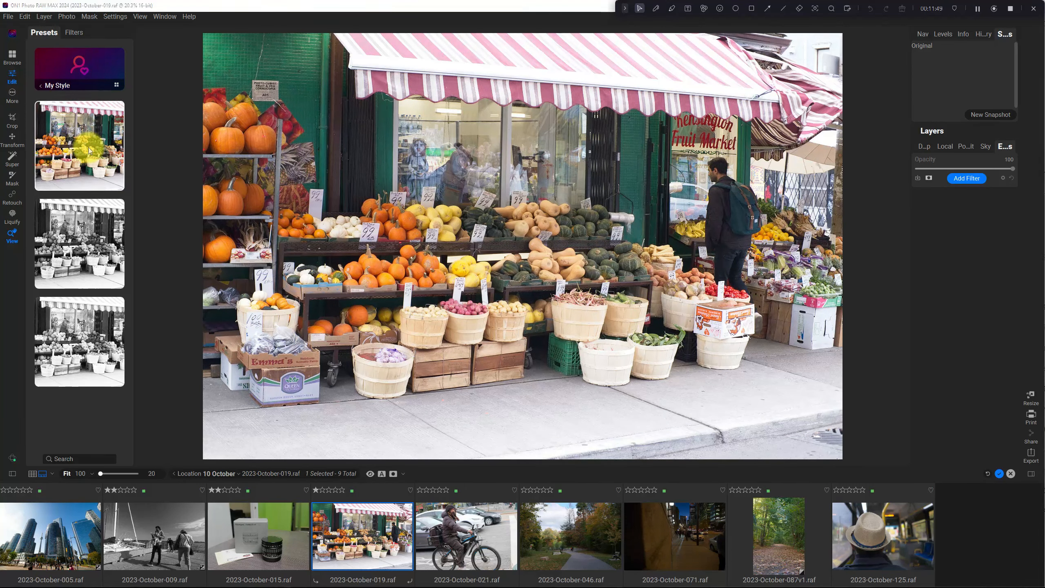
left_click(78, 251)
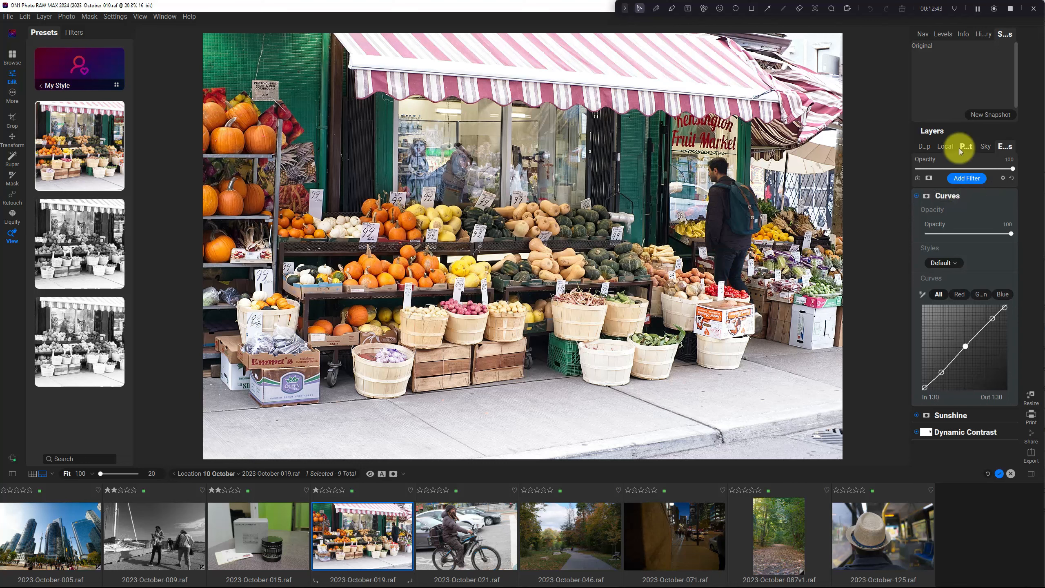
- Open the Noise & Sharpening settings in Develop for the market photo
left_click(924, 149)
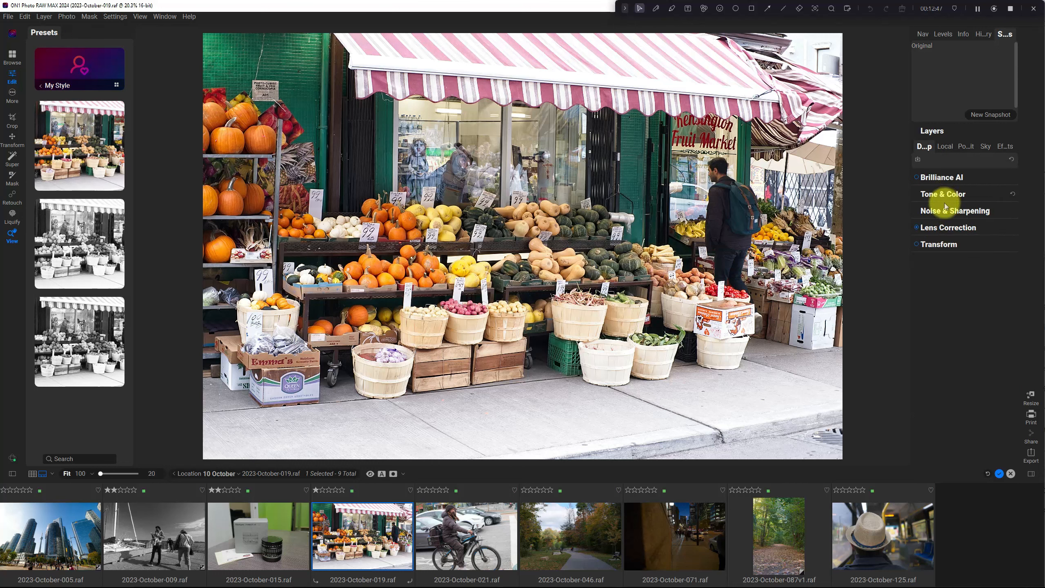
left_click(963, 212)
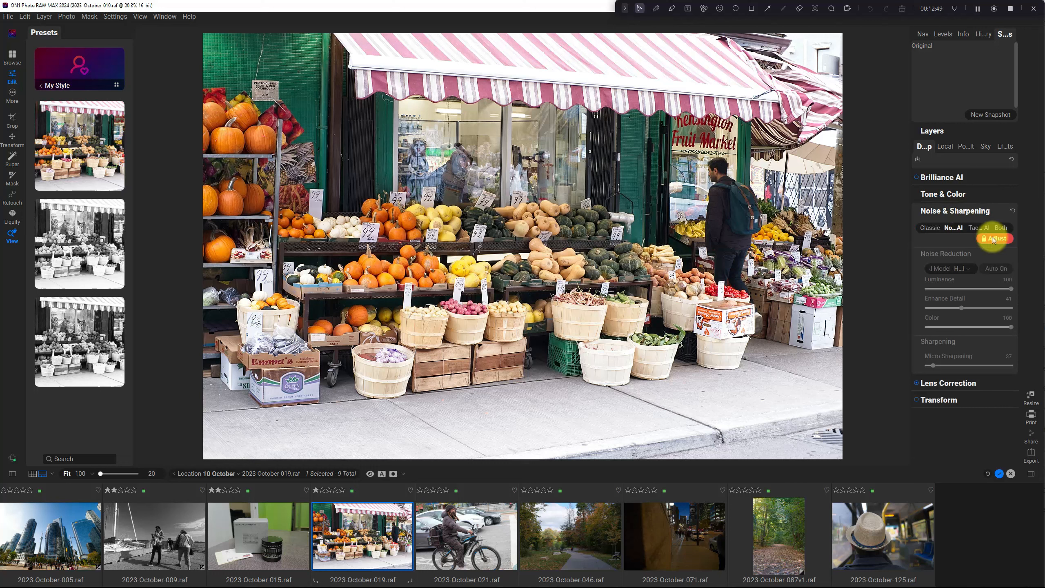